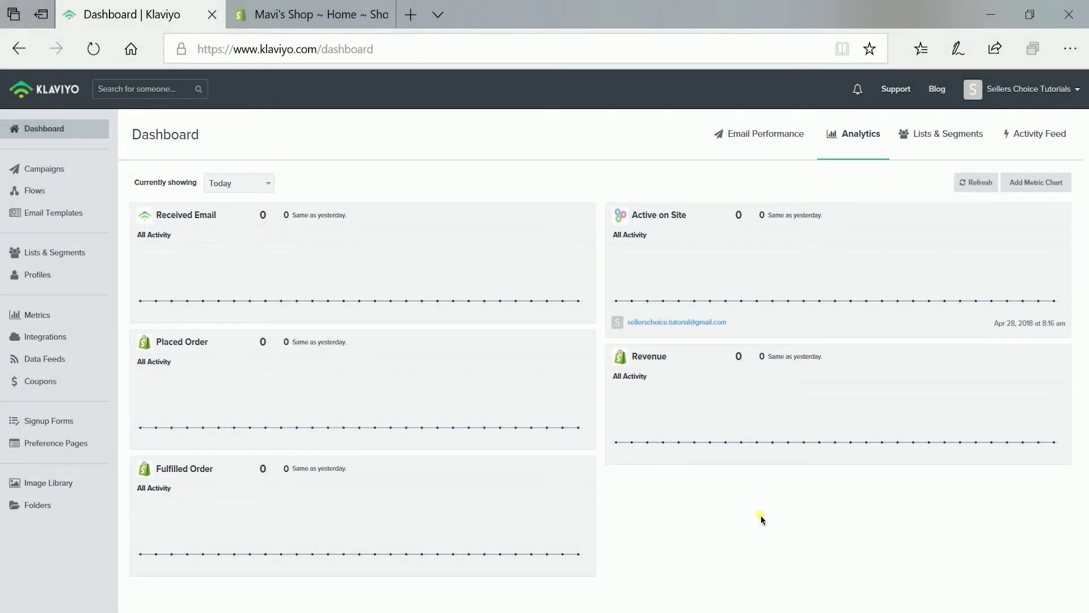
# Bring up the Klaviyo signup form install code from the Signup Forms page
pyautogui.click(70, 427)
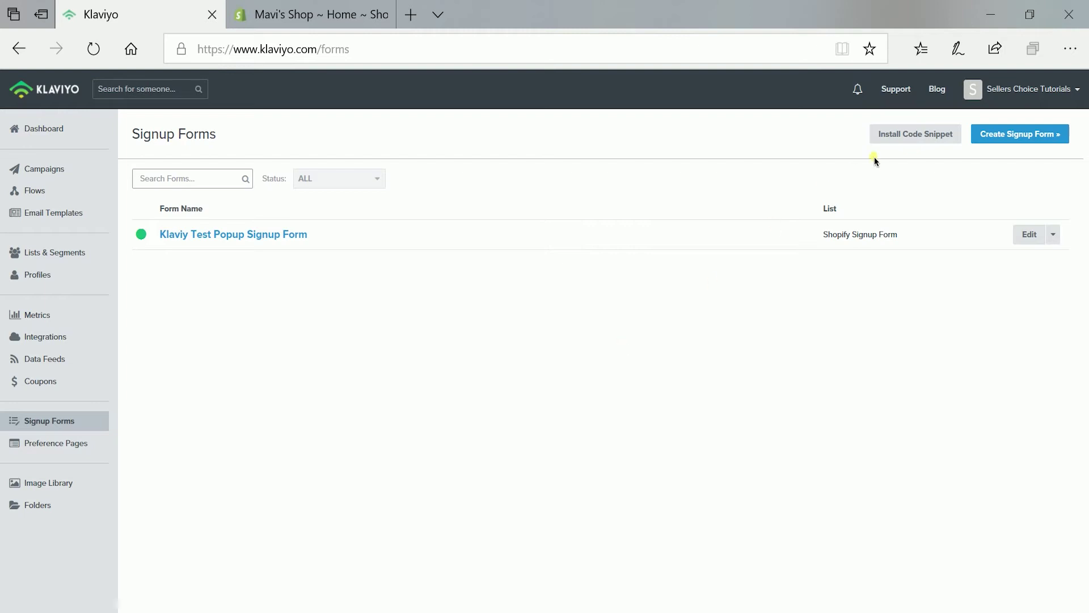
pyautogui.click(901, 145)
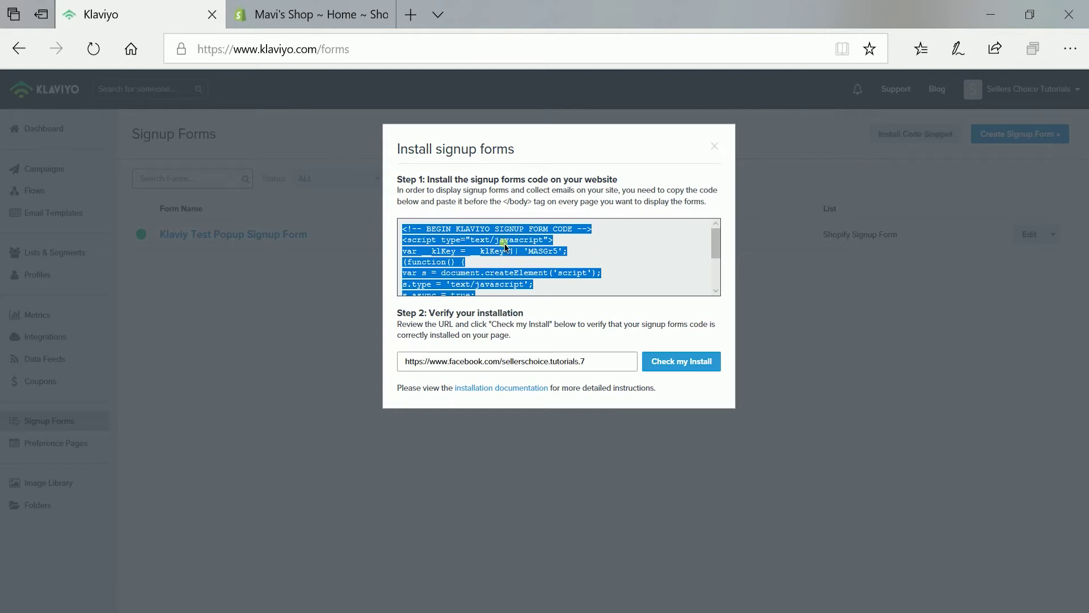
# In Shopify, open the Debut theme's code editor and search the files for theme.liquid
pyautogui.click(339, 25)
pyautogui.scroll(-3, 312, 376)
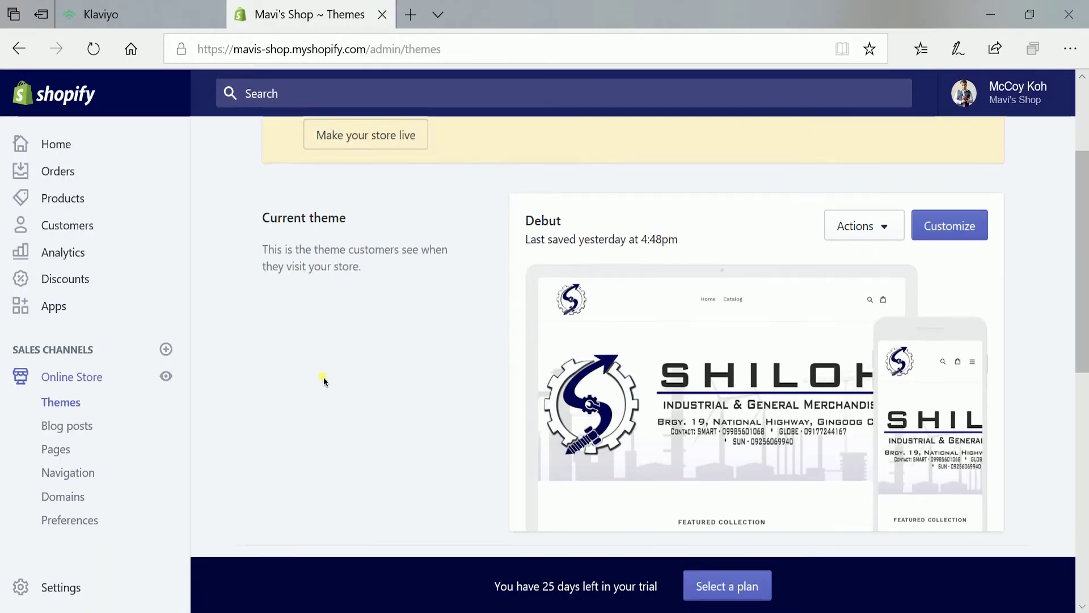
pyautogui.click(895, 229)
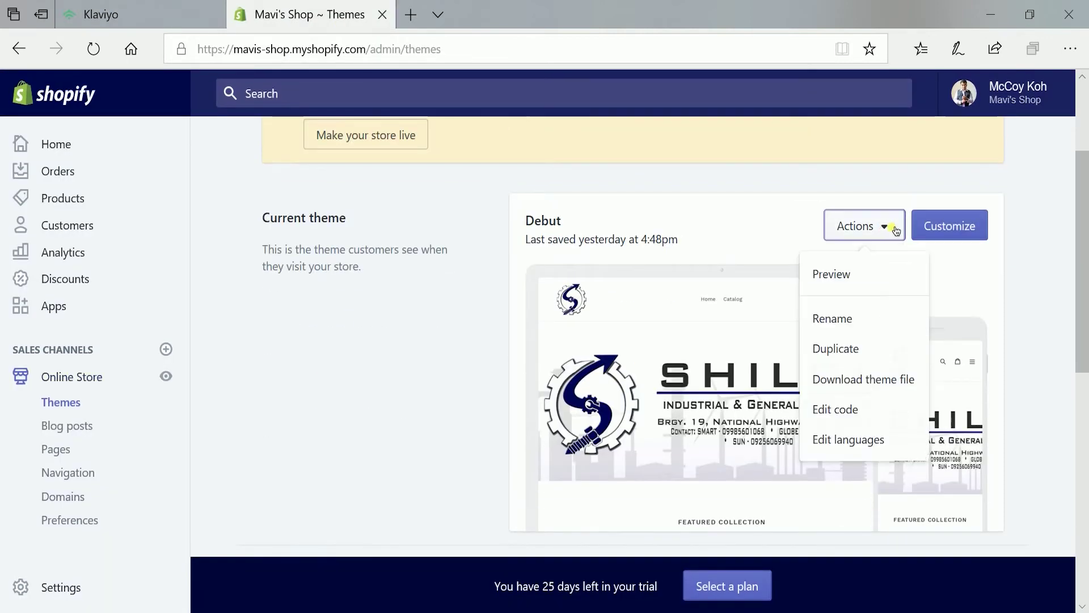
pyautogui.click(858, 408)
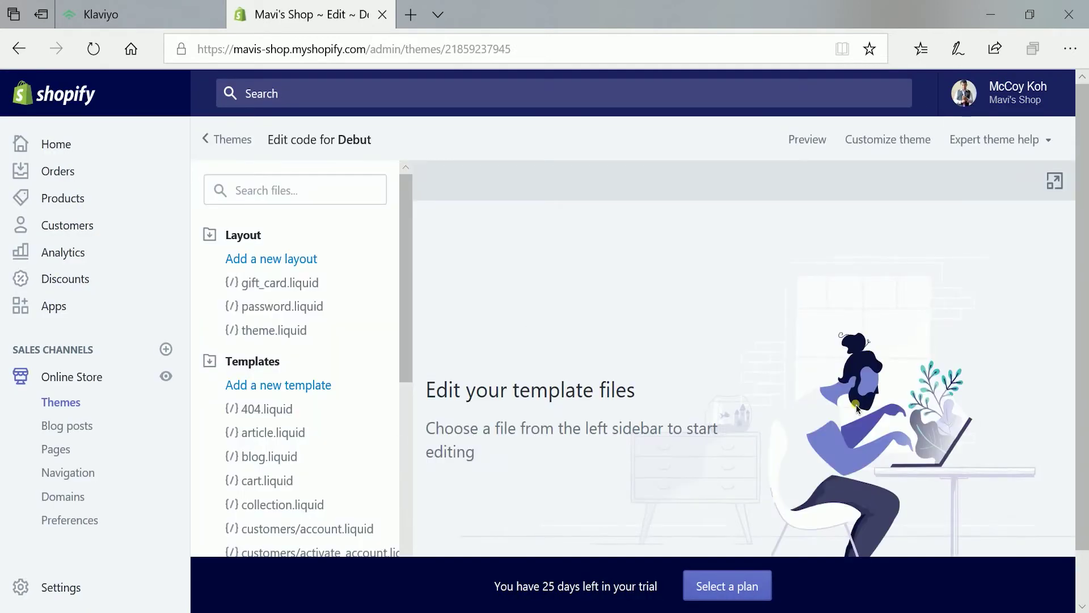
pyautogui.click(327, 193)
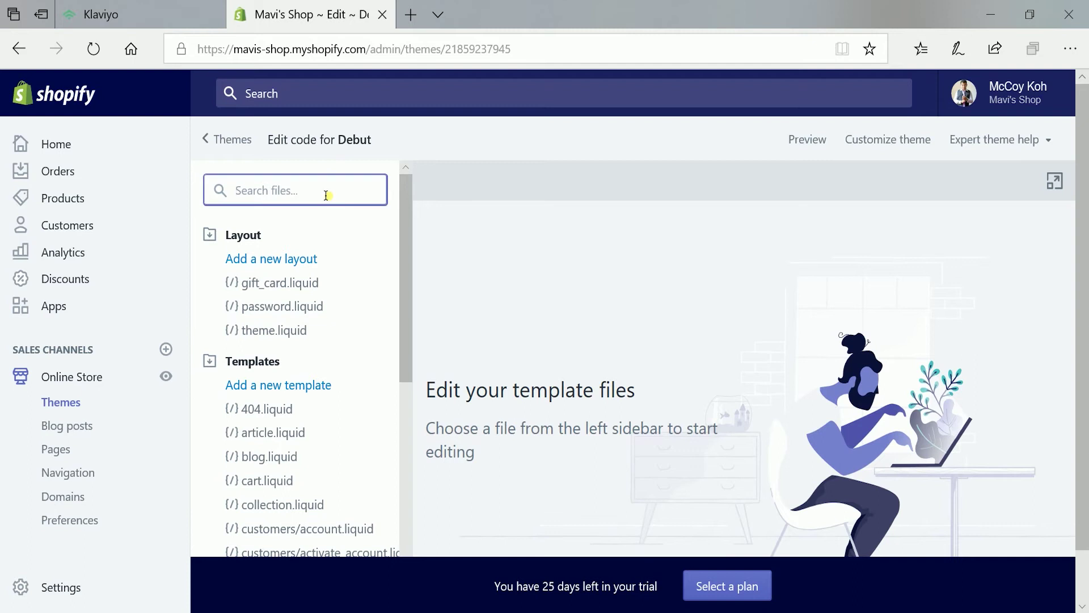
pyautogui.write('theme')
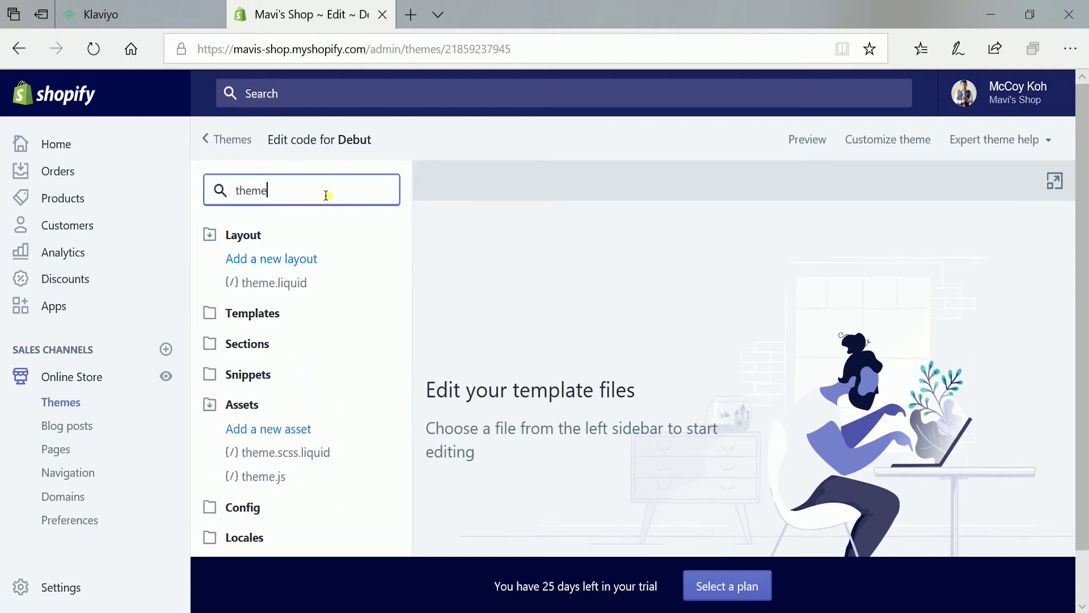
pyautogui.write('.liquid')
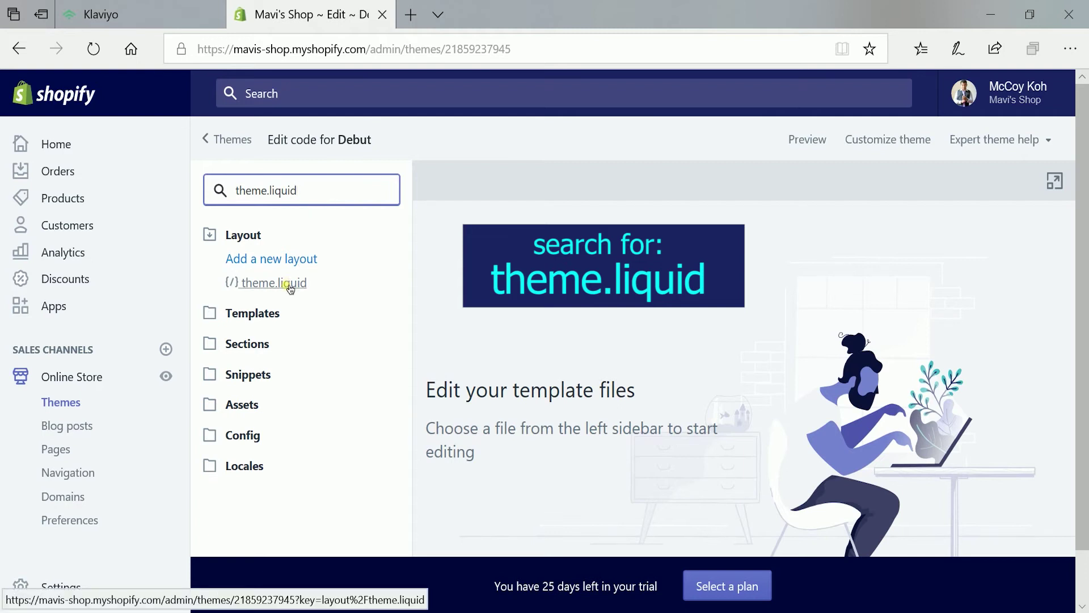
# Open theme.liquid and paste the Klaviyo signup form code on new lines just before </body>
pyautogui.click(290, 286)
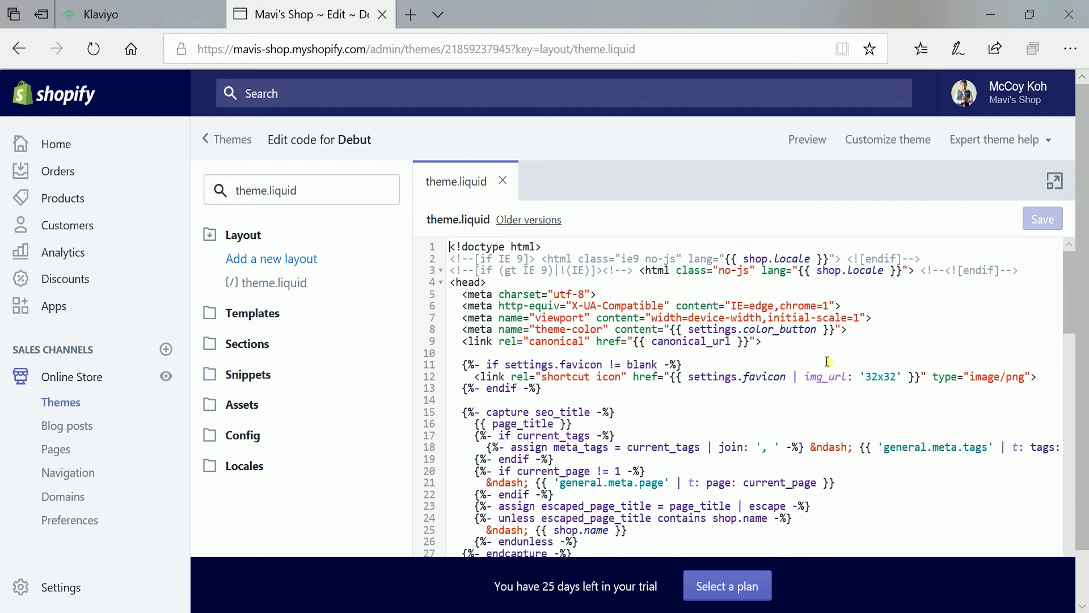
pyautogui.scroll(-20, 827, 362)
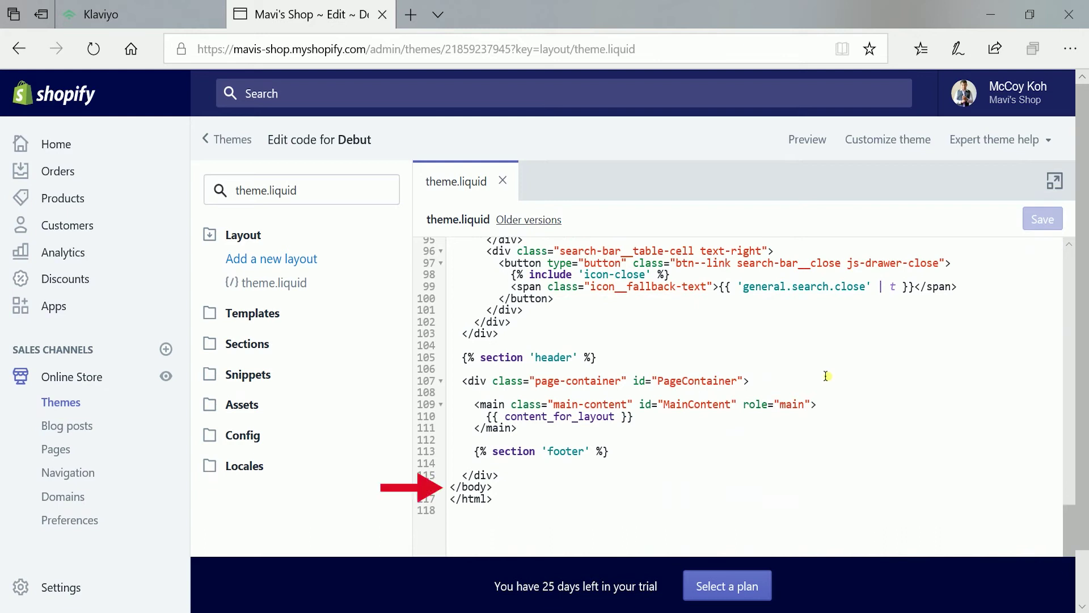
pyautogui.click(544, 482)
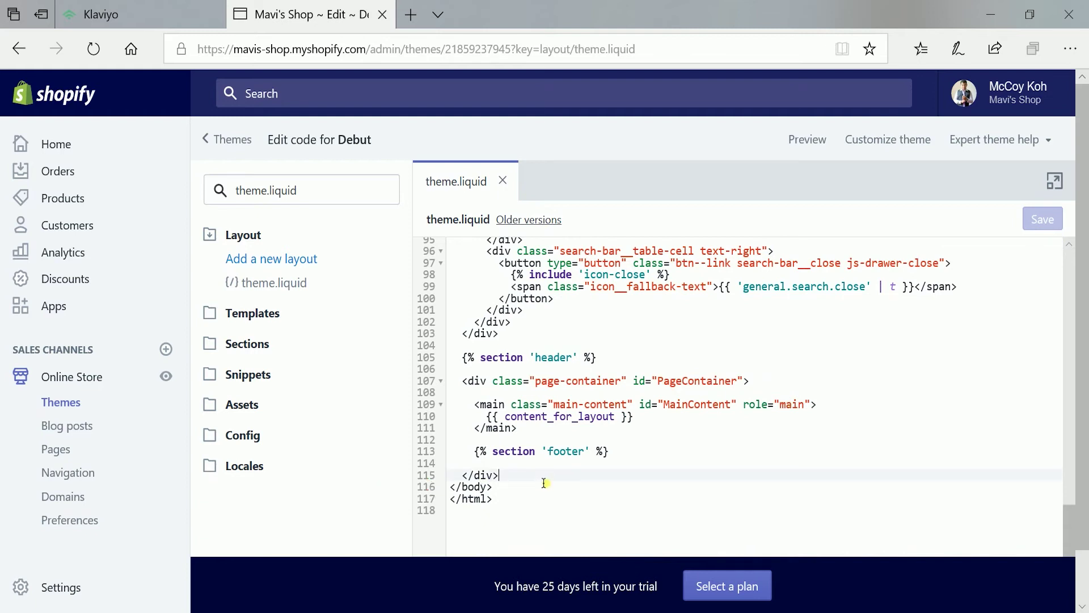
pyautogui.press('Return')
pyautogui.press('Return')
pyautogui.press('Return')
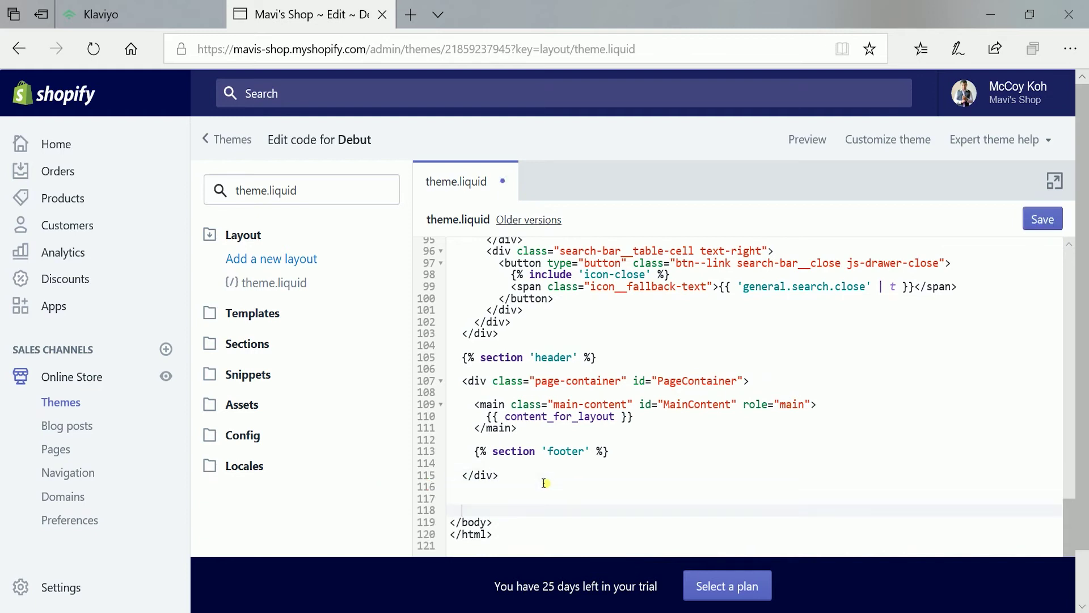
pyautogui.press('Up')
pyautogui.write('<!-- BEGIN KLAVIYO SIGNUP FORM CODE --> <script type="text/javascript"> var __klKey = __klKey || \'MASGr5\'; (function() { var s = document.createElement(\'script\'); s.type = \'text/javascript\'; s.async = true; s.src = \'//static.klaviyo.com/forms/js/client.js\'; var x = document.getElementsByTagName(\'script\')[0]; x.parentNode.insertBefore(s, x); })(); </script> <!-- END KLAVIYO SIGNUP FORM CODE -->')
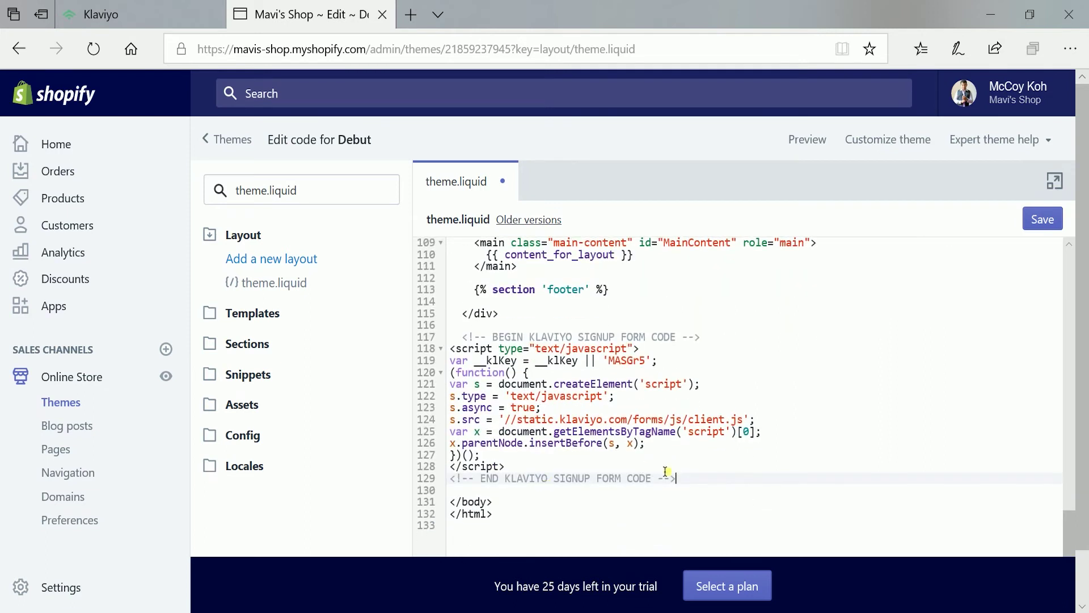
# Review the pasted Klaviyo code block and save theme.liquid
pyautogui.moveTo(708, 484); pyautogui.dragTo(462, 339)
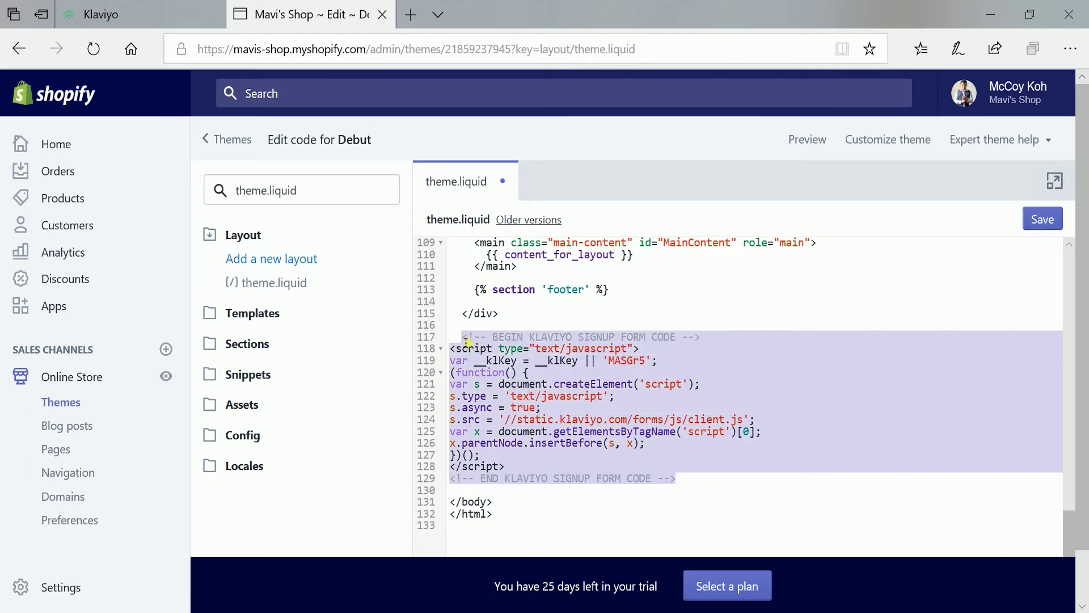
pyautogui.click(741, 490)
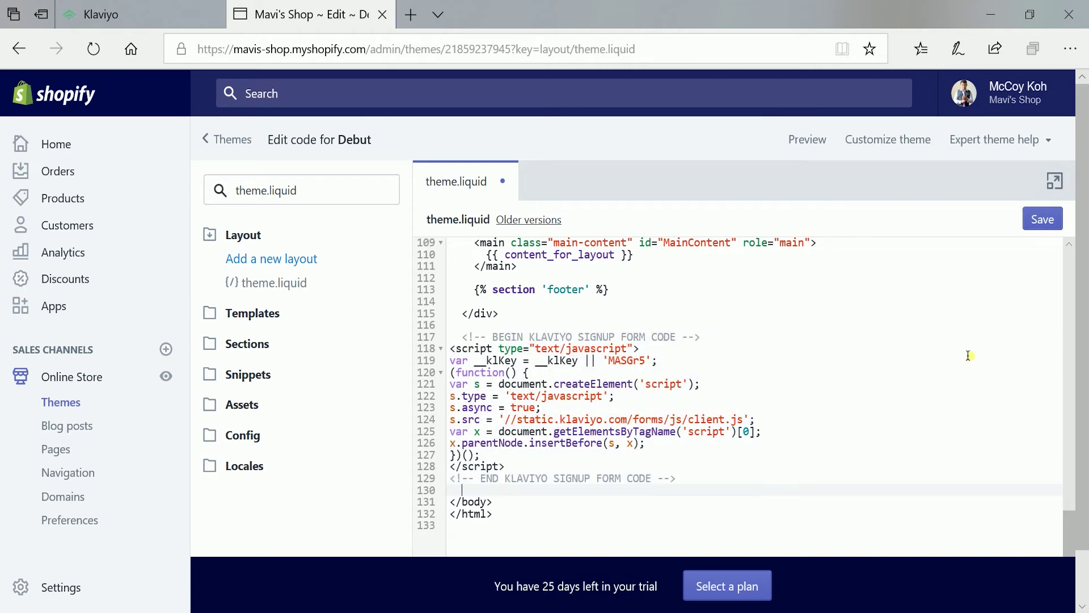
pyautogui.click(1041, 224)
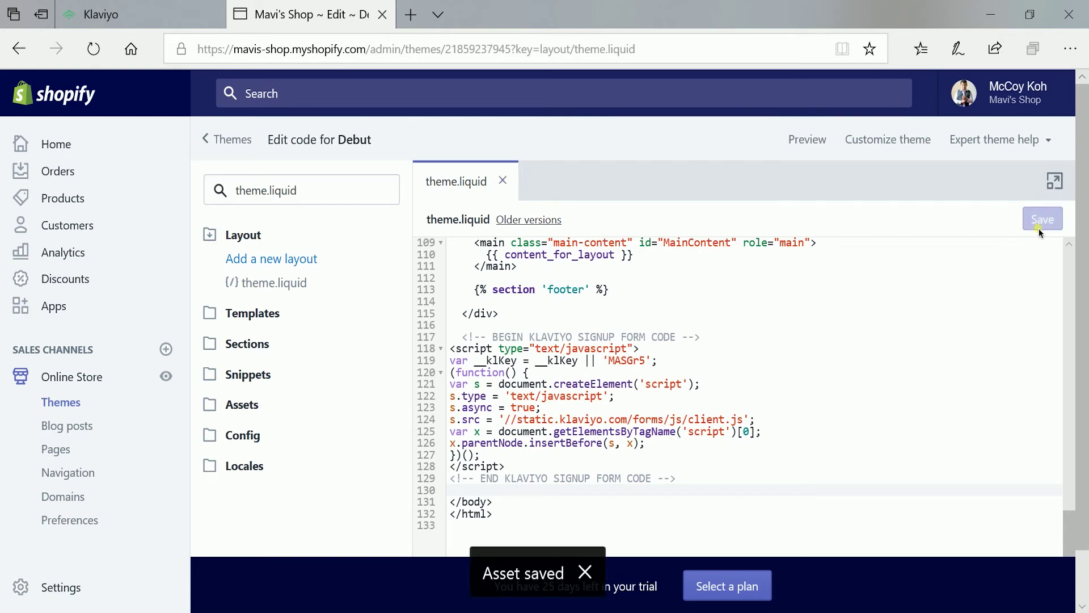
# Preview the storefront with the preview bar hidden to see the Klaviyo Test Popup, then close it
pyautogui.click(72, 384)
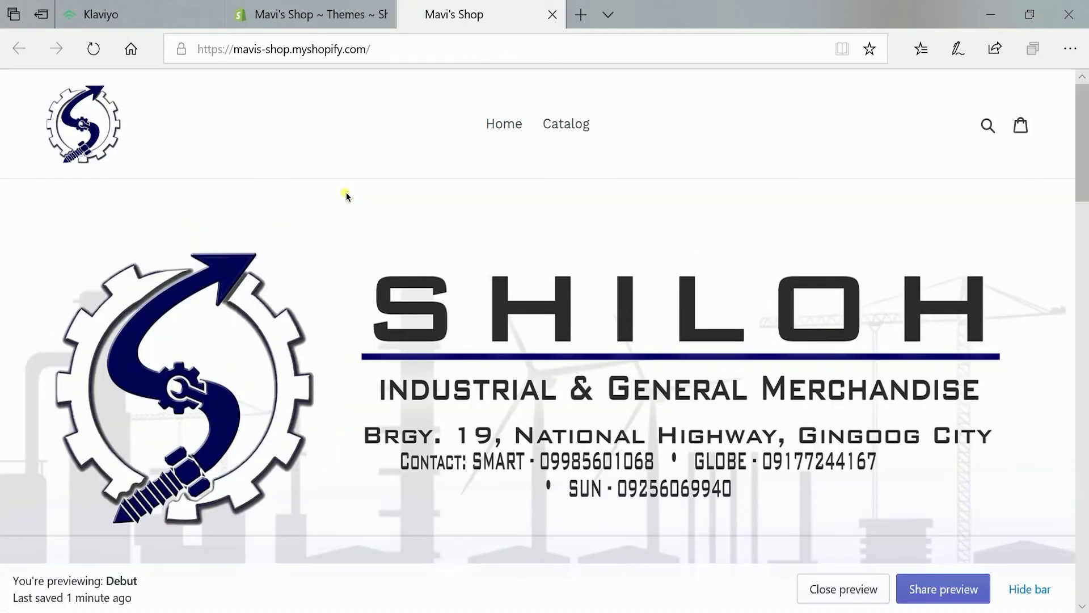
pyautogui.click(1029, 588)
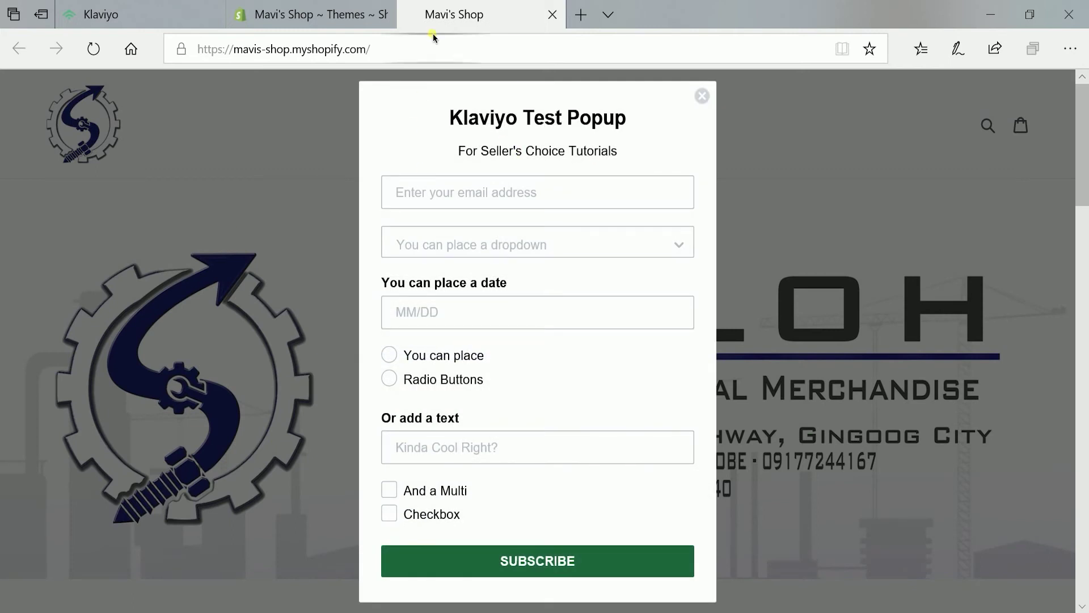
pyautogui.hotkey('ctrl', 'w')
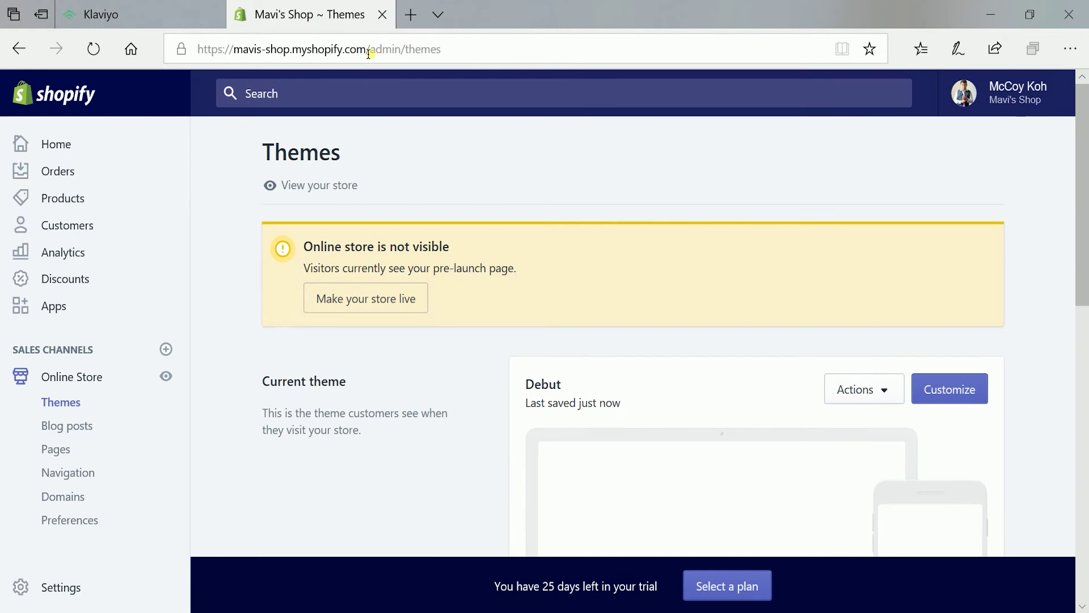
pyautogui.moveTo(367, 49); pyautogui.dragTo(196, 39)
pyautogui.hotkey('ctrl', 'c')
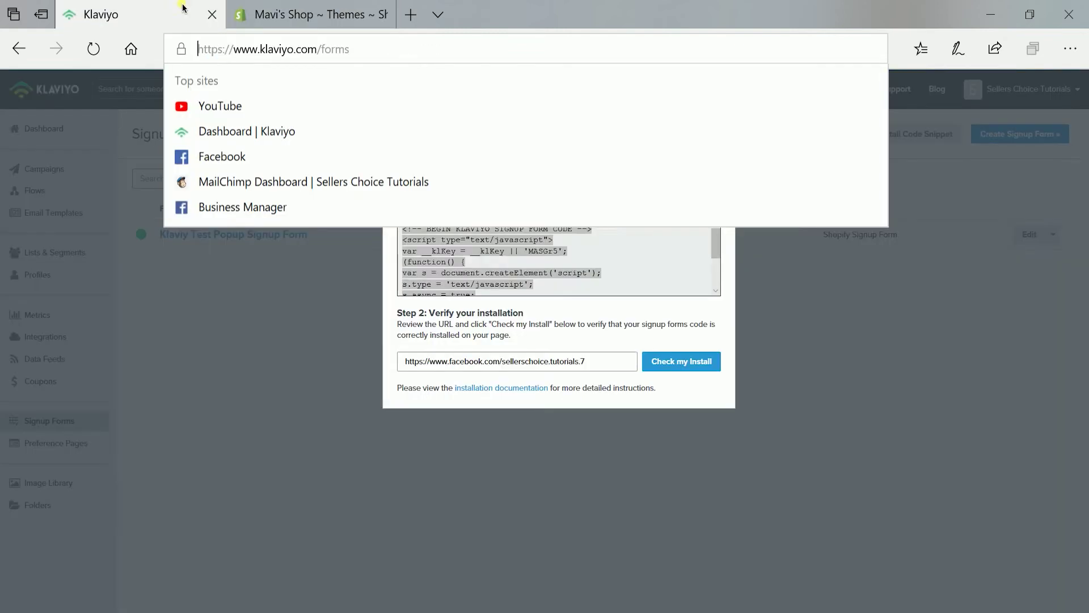
pyautogui.click(170, 14)
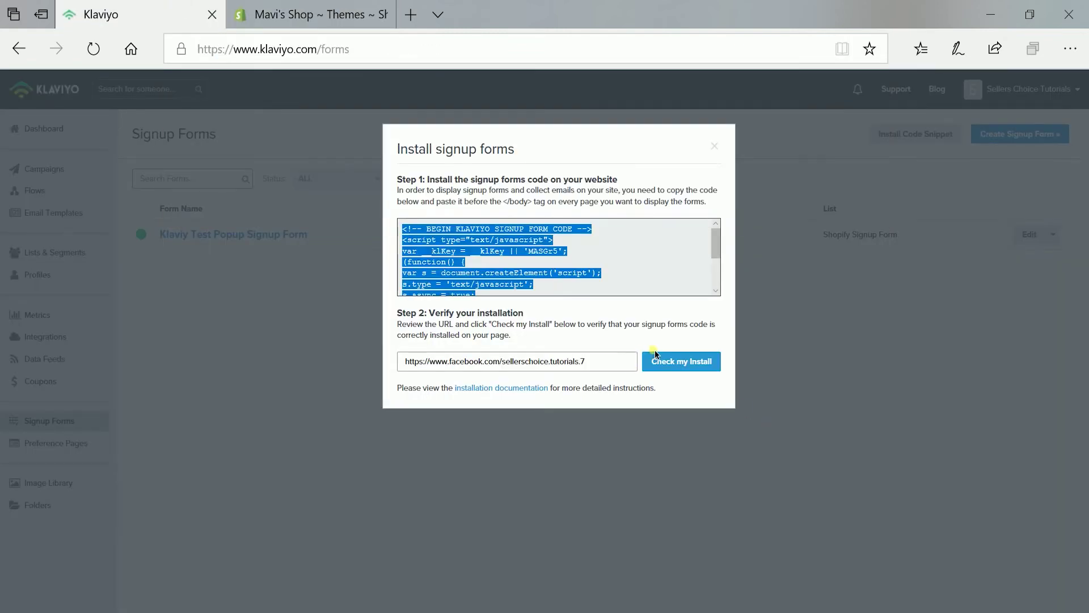
pyautogui.click(619, 359)
pyautogui.hotkey('ctrl', 'a')
pyautogui.hotkey('ctrl', 'v')
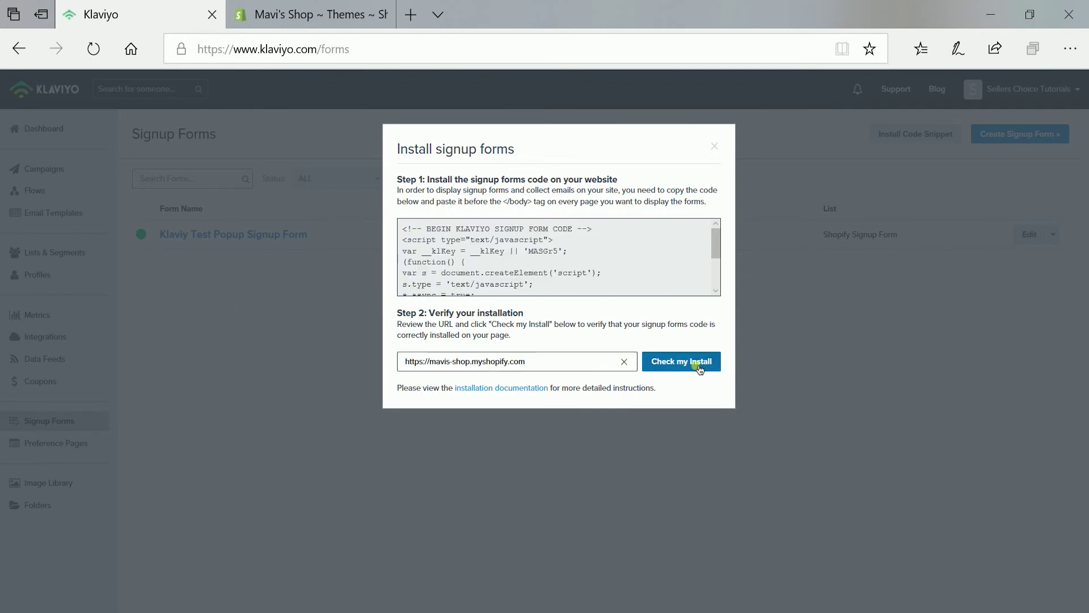
pyautogui.click(698, 368)
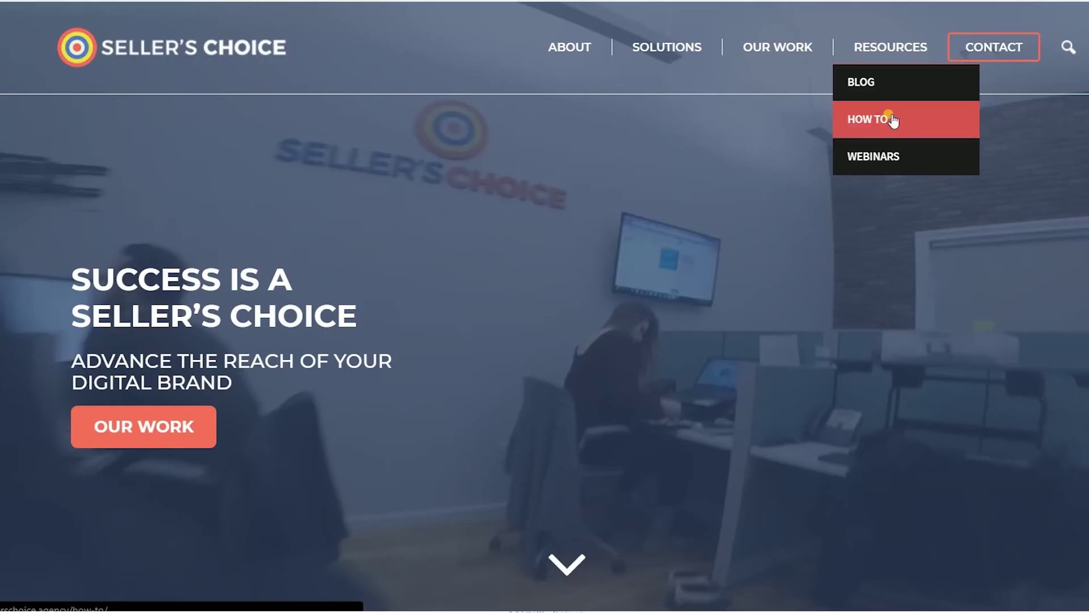
# Visit the How To page from the Resources menu and skim it
pyautogui.click(890, 117)
pyautogui.scroll(-5, 836, 194)
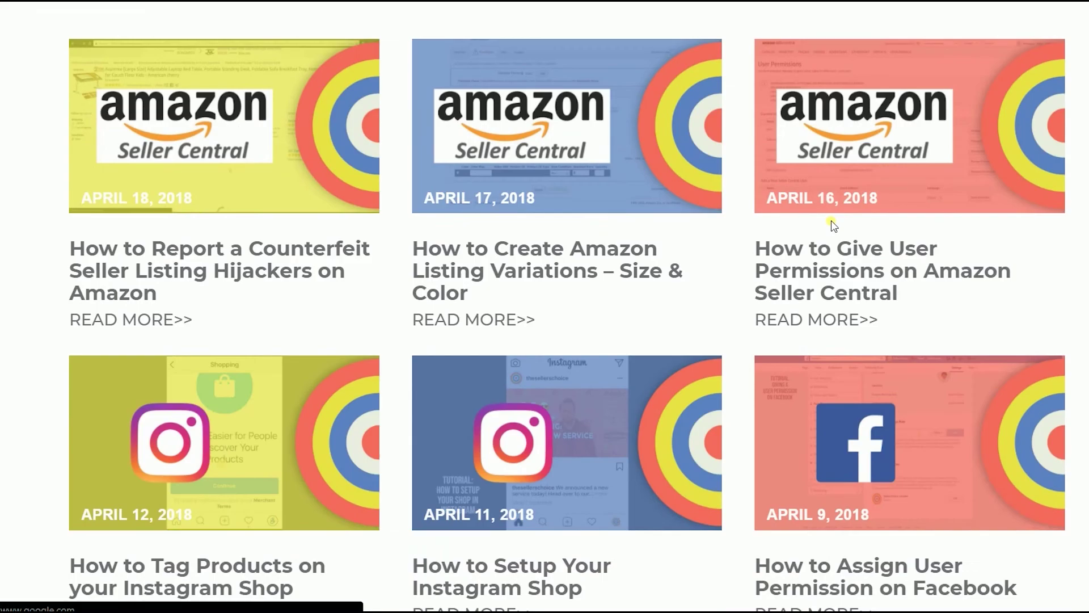
pyautogui.scroll(5, 834, 224)
# Look over the Webinars page, then go back to How To
pyautogui.moveTo(908, 46)
pyautogui.click(887, 157)
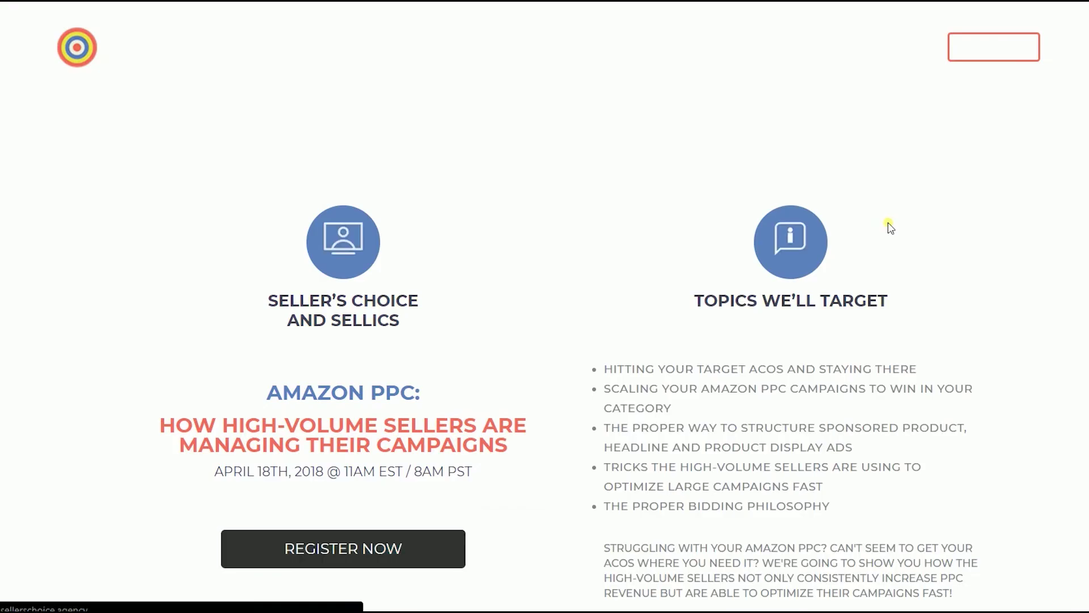
pyautogui.scroll(-7, 891, 227)
pyautogui.scroll(7, 908, 170)
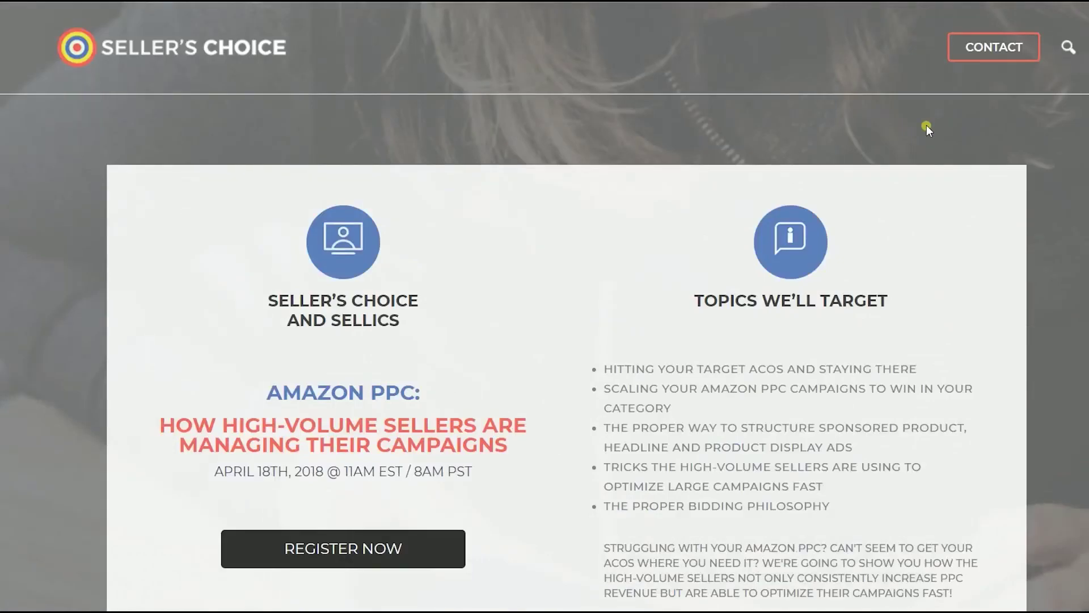
pyautogui.hotkey('alt', 'Left')
# Open the Blog page and scroll through its posts and category filters
pyautogui.moveTo(881, 56)
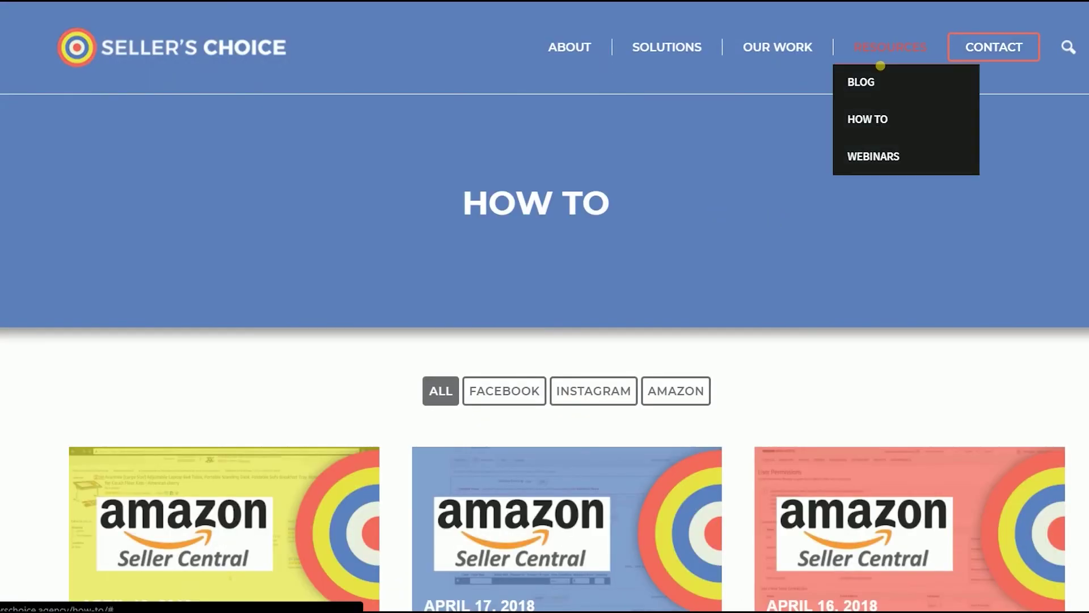
pyautogui.click(873, 83)
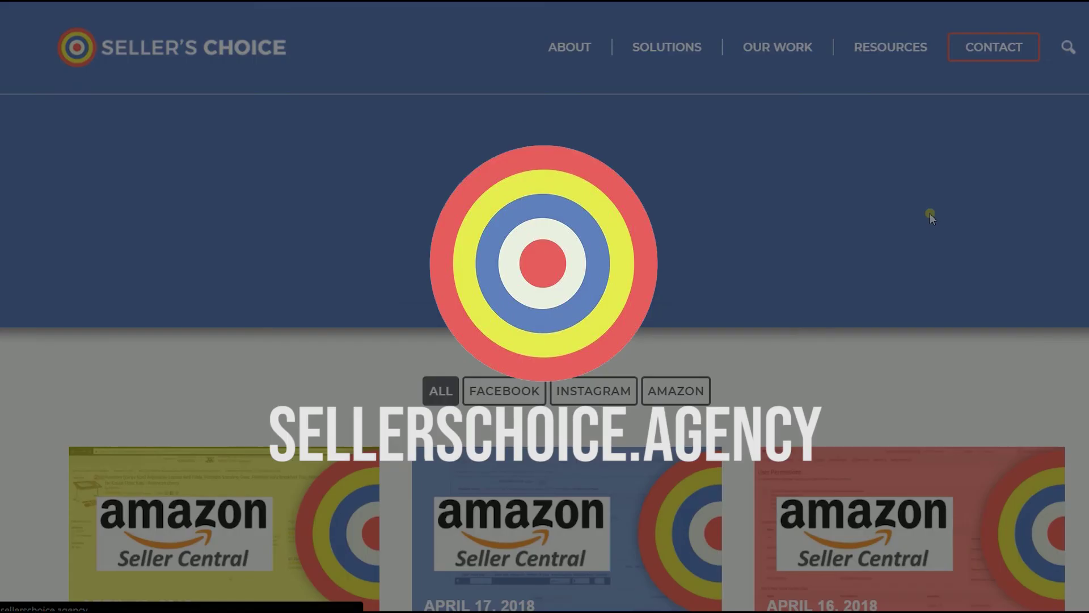
pyautogui.scroll(-13, 930, 214)
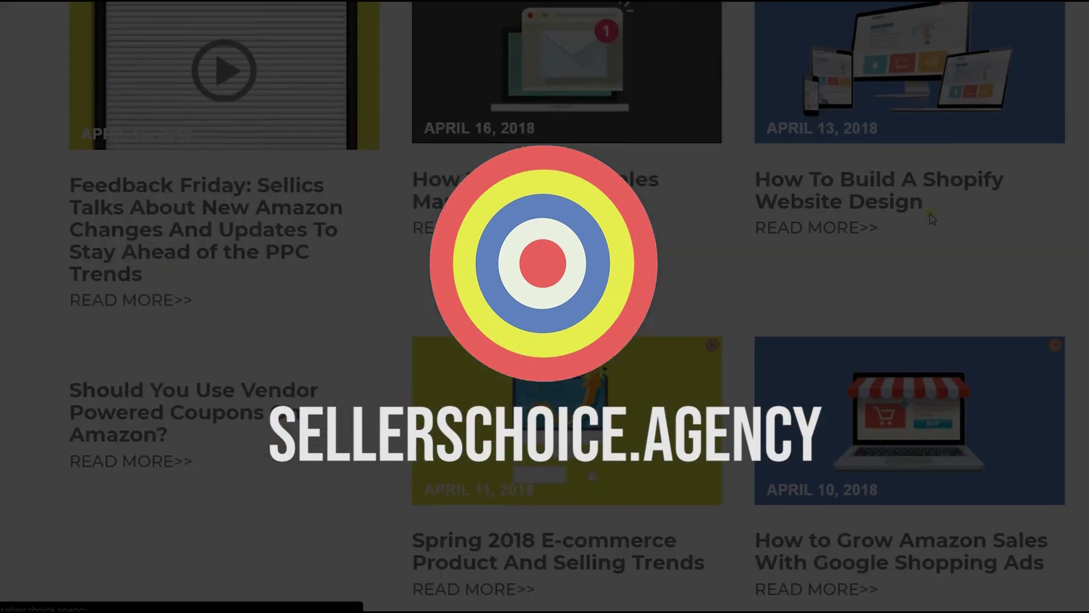
pyautogui.scroll(13, 930, 217)
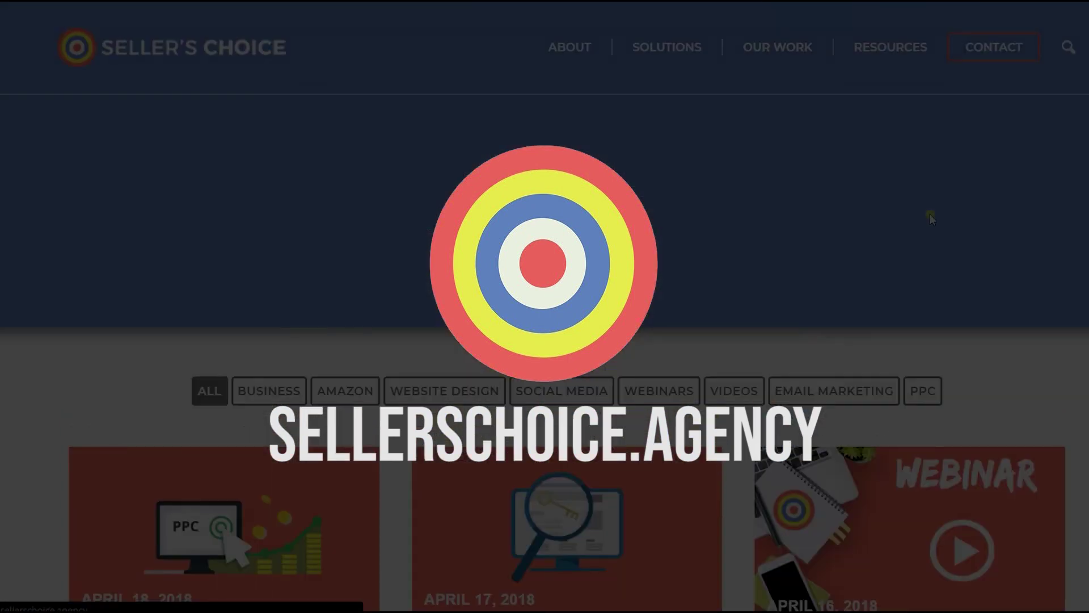